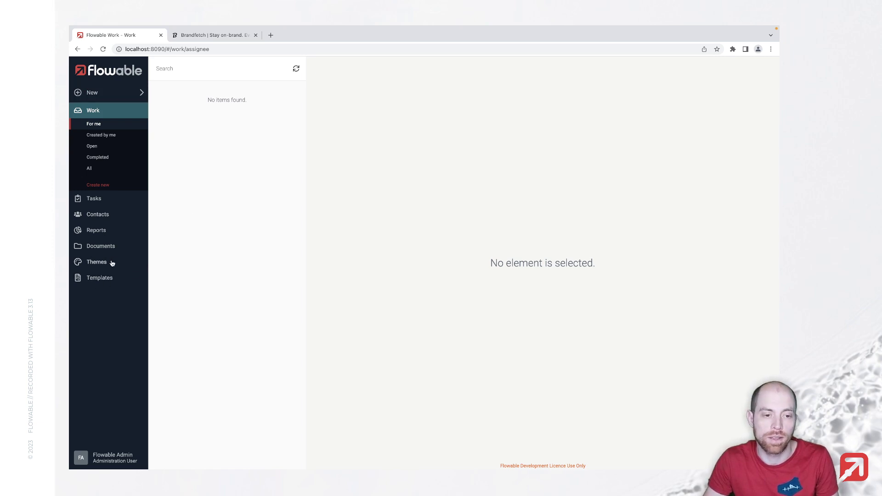
Add a new theme called 'YouTube' in Flowable's Themes management page
click(112, 263)
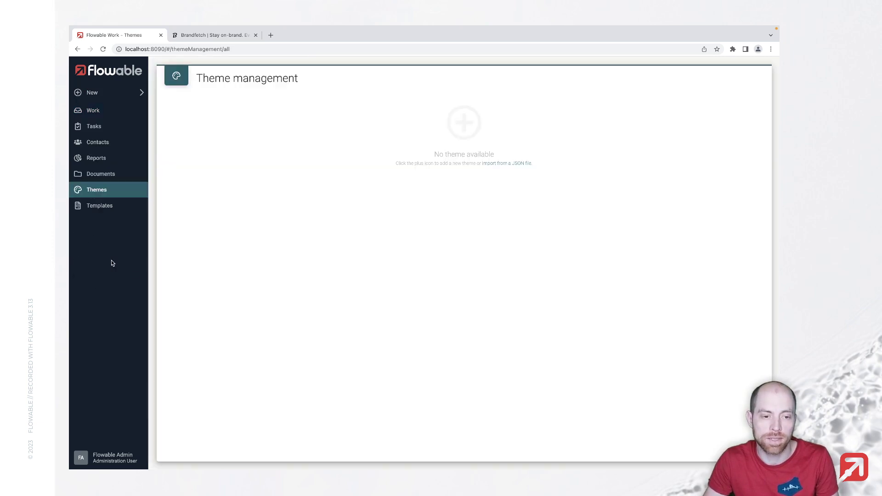
click(466, 125)
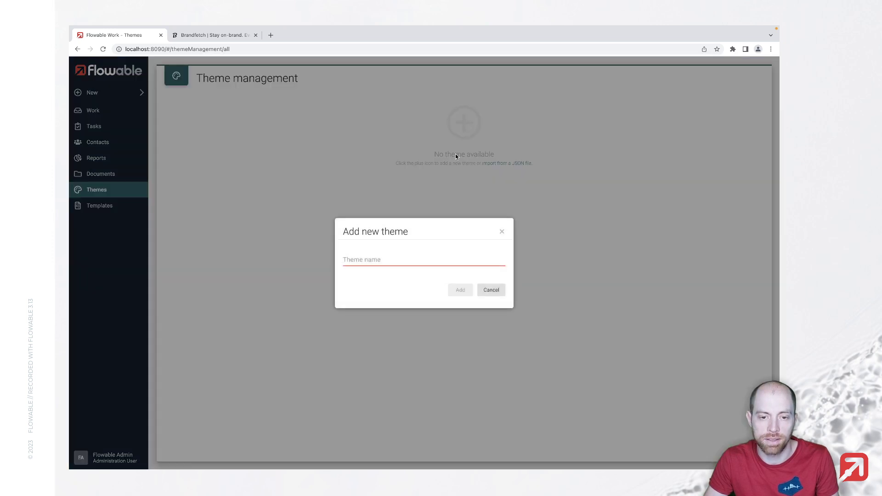
text(You)
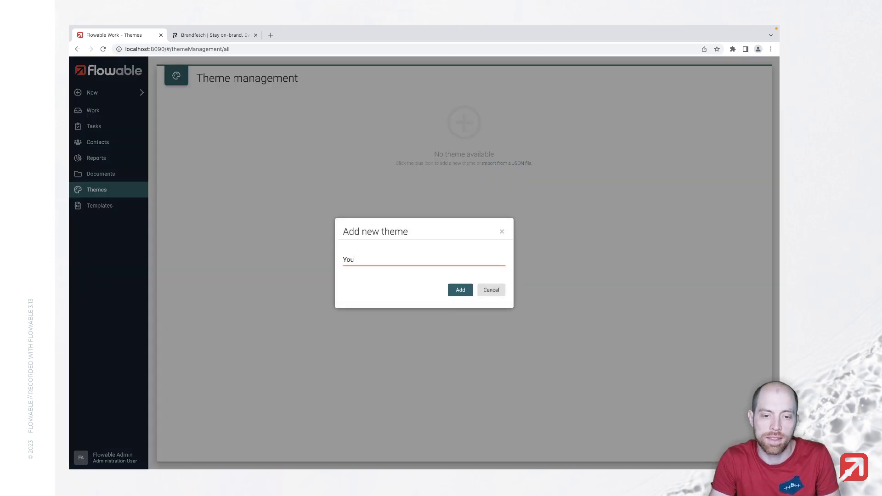
text(Tube)
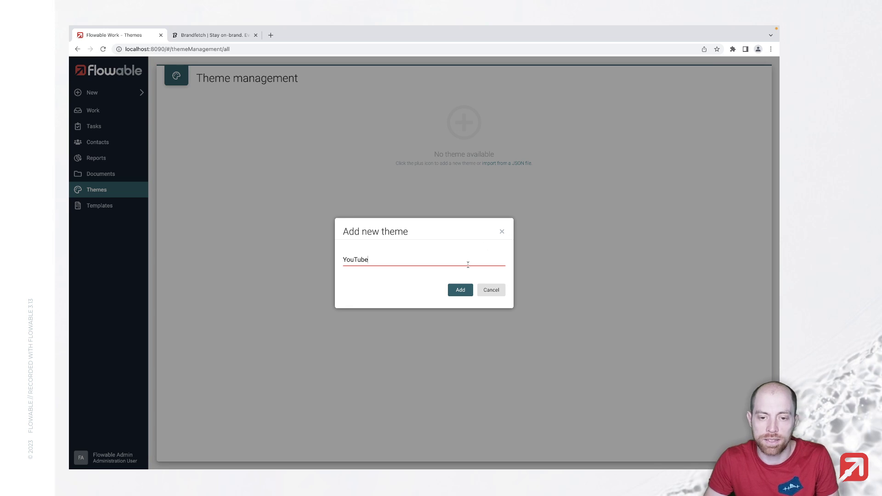
click(461, 290)
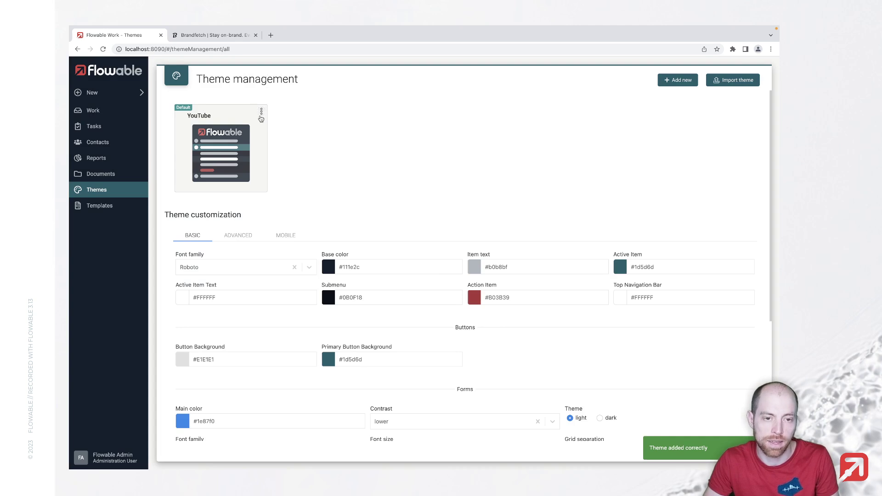
Set the YouTube theme as the default from its three-dot options menu
click(261, 112)
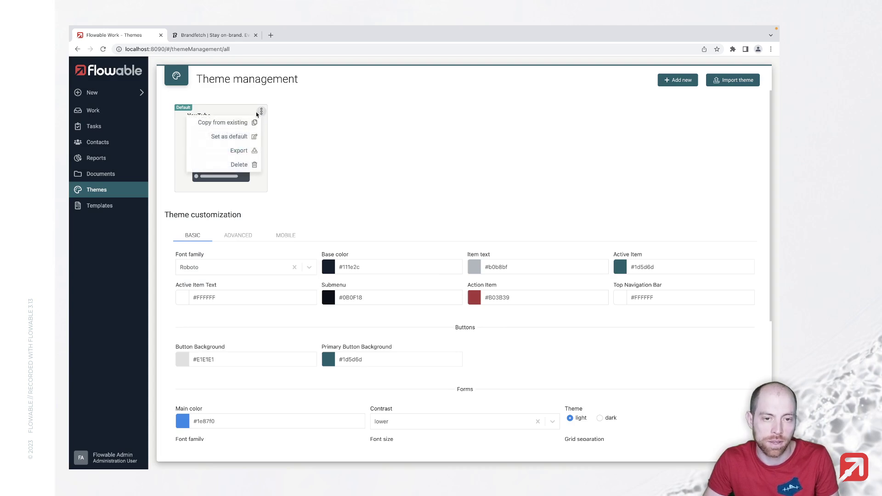
click(247, 137)
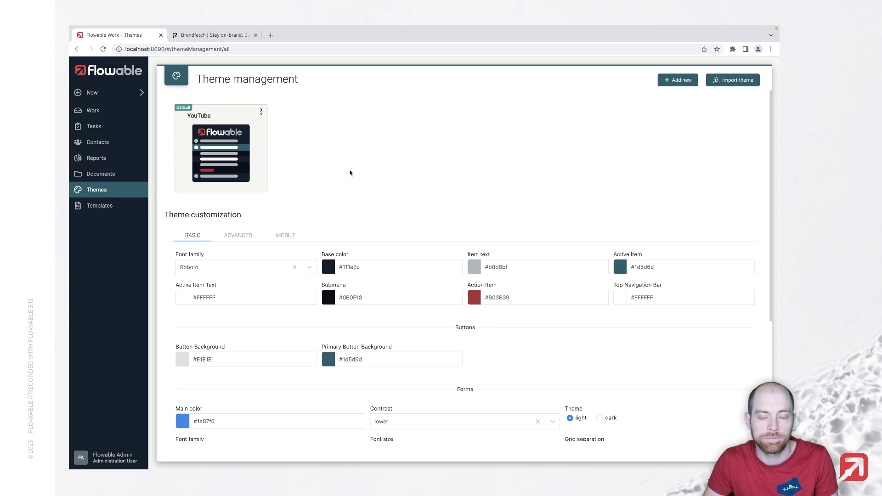
Search Brandfetch for 'youtu' and browse YouTube's brand page of logos, colours and fonts
key(ctrl+Tab)
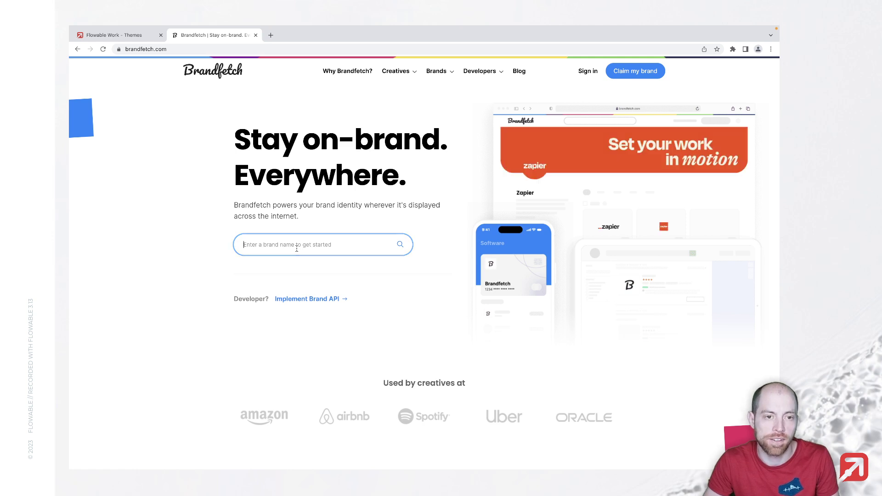
text(youtu)
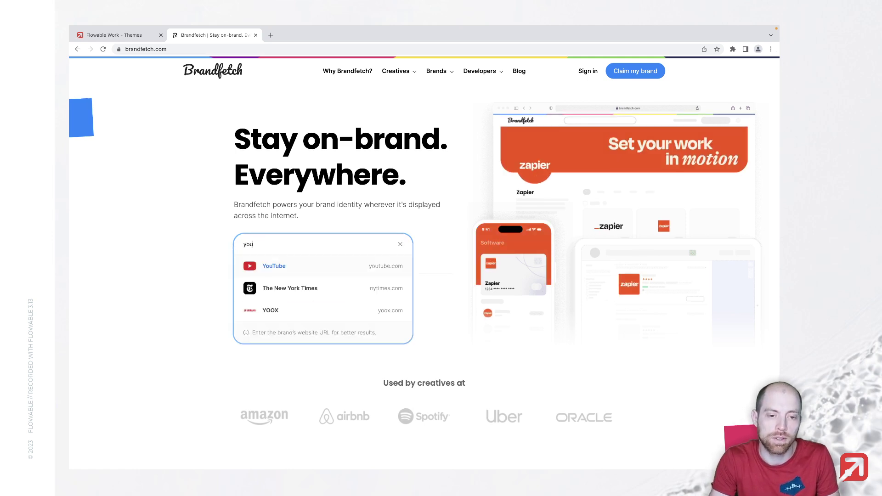
click(293, 267)
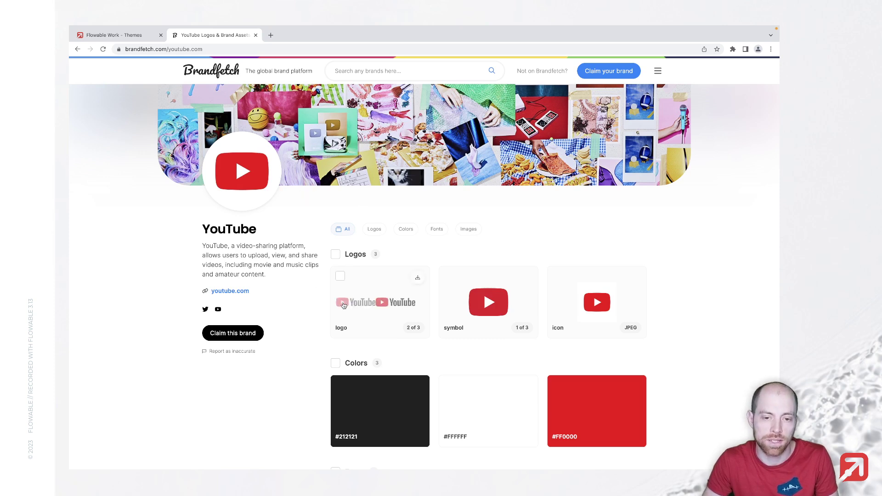
scroll(354, 299, down, 2)
scroll(353, 299, down, 2)
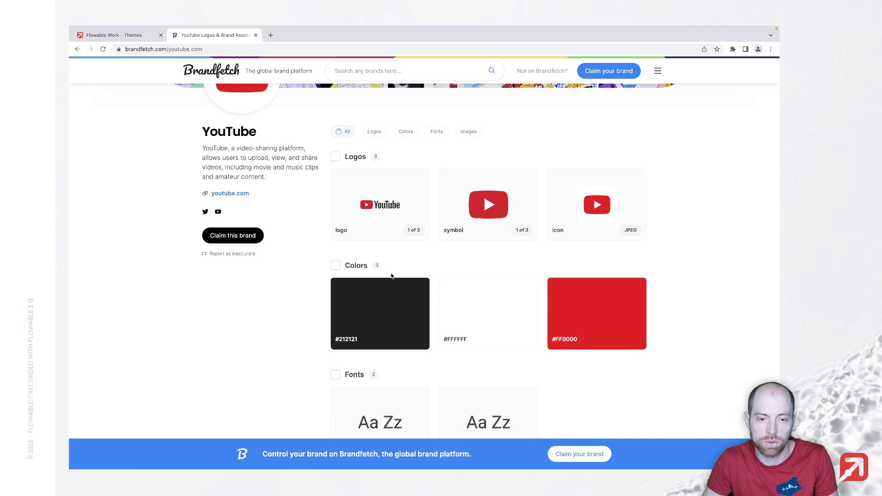
scroll(401, 275, down, 4)
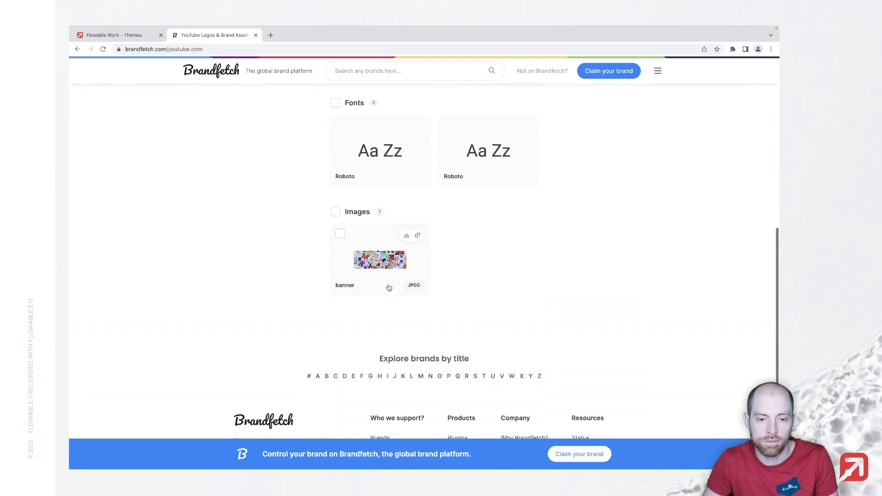
scroll(400, 251, up, 6)
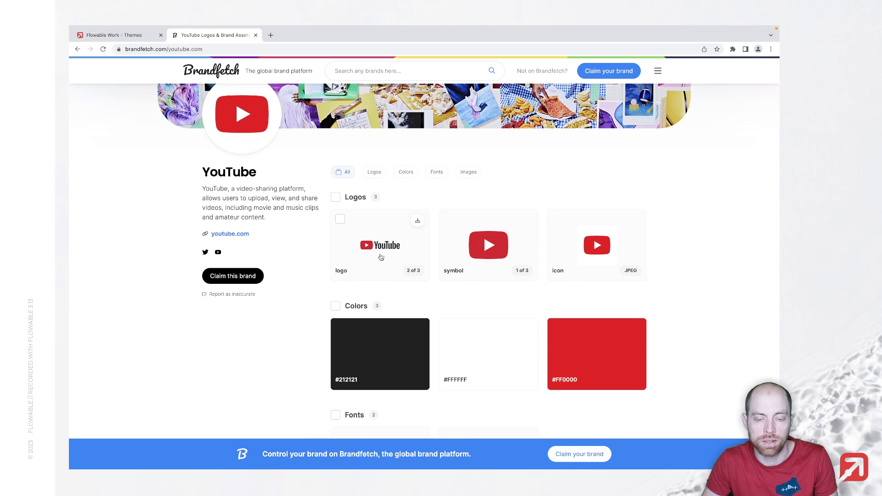
Copy the YouTube logo's SVG link from Brandfetch's logo details
click(380, 255)
click(382, 254)
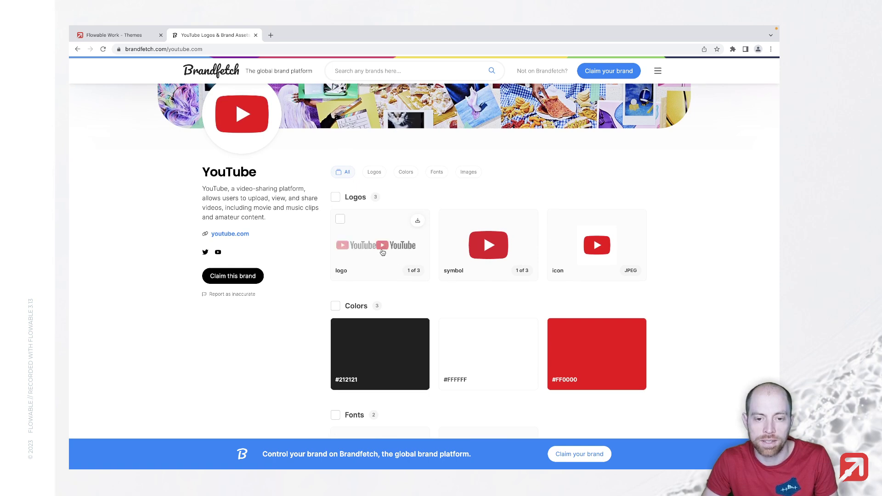
click(382, 252)
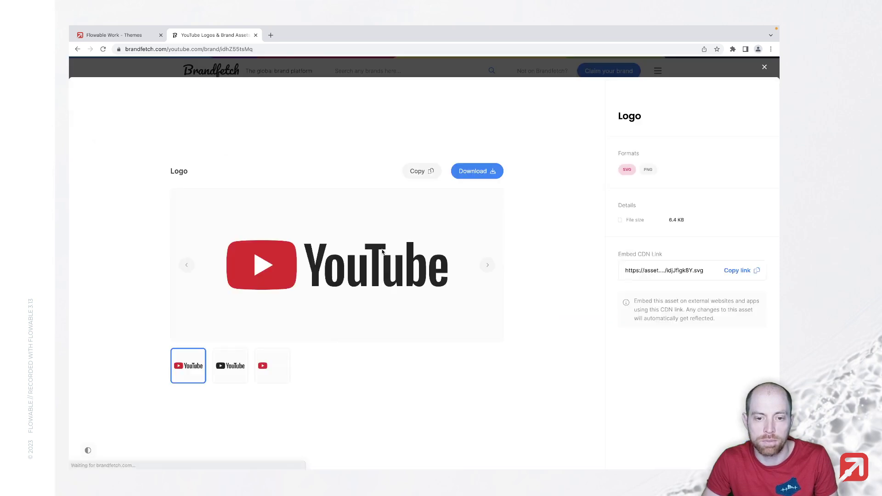
click(420, 175)
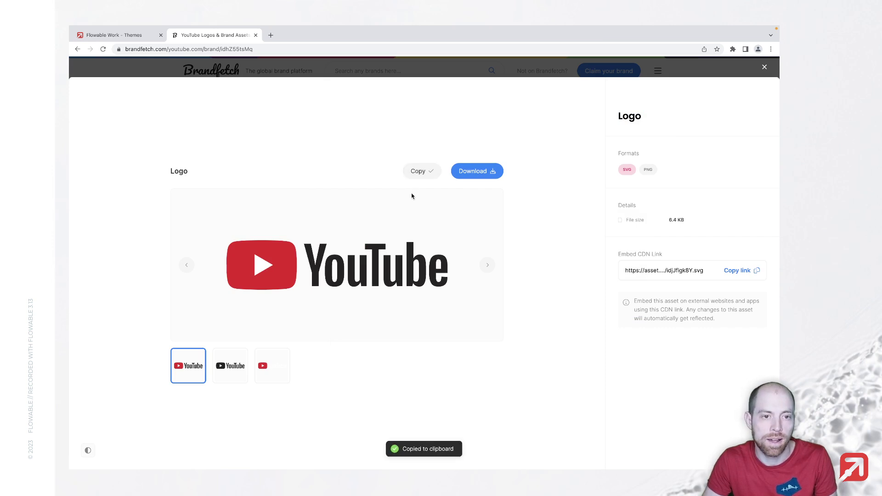
key(ctrl+shift+Tab)
Paste the Brandfetch YouTube logo link into both Logo URL and Full Logo URL
scroll(275, 262, down, 2)
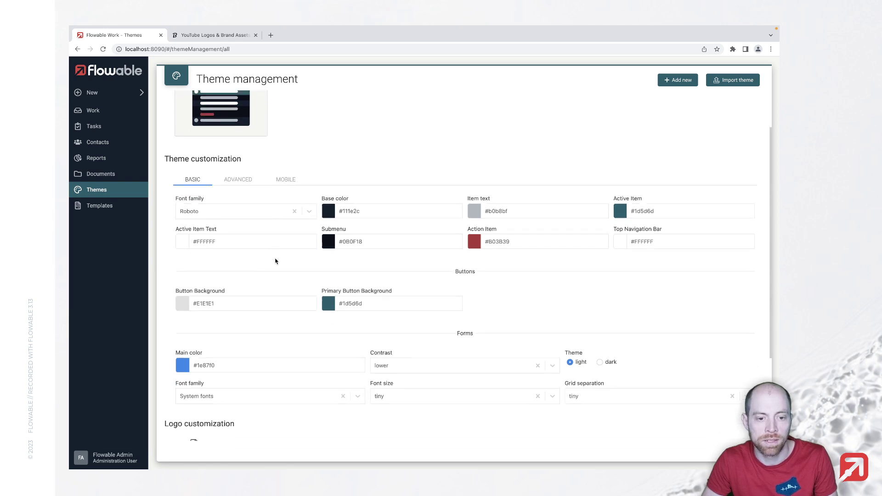
scroll(275, 261, down, 3)
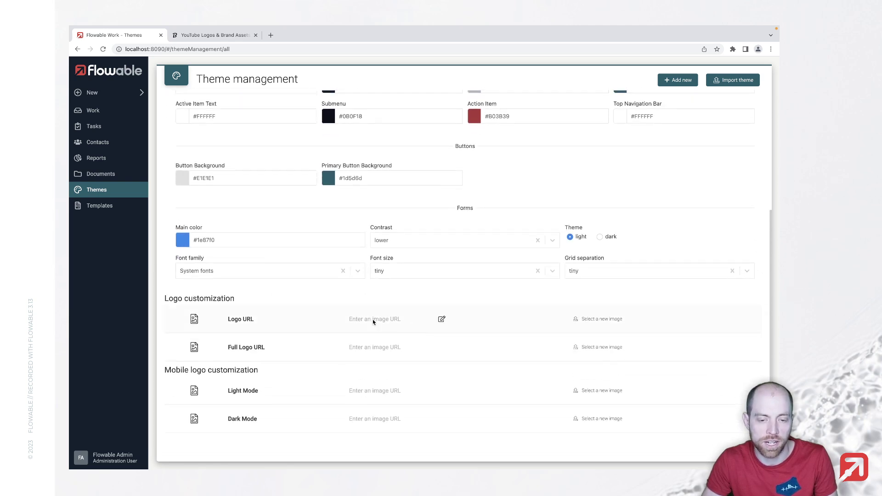
click(376, 320)
key(ctrl+v)
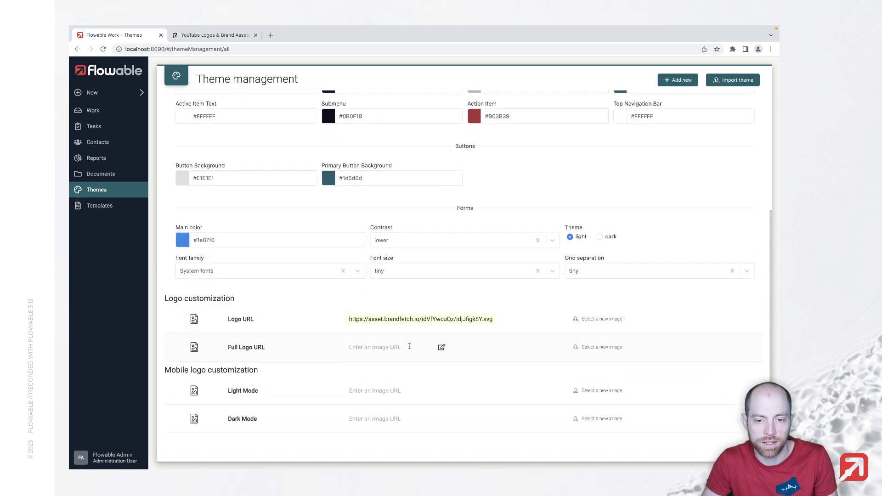
click(403, 348)
key(ctrl+v)
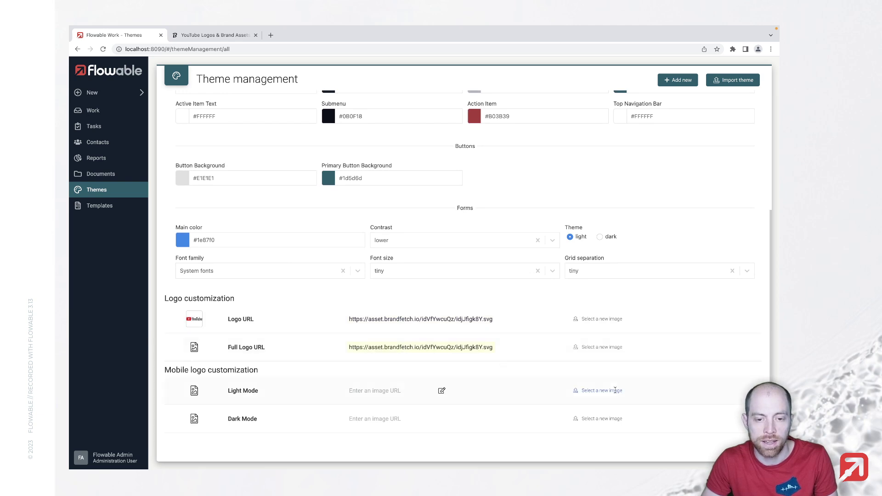
key(Return)
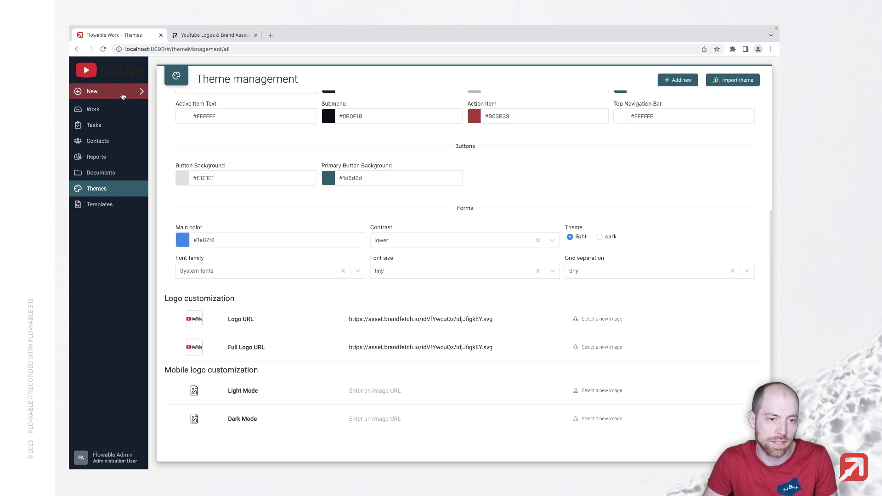
scroll(343, 213, up, 5)
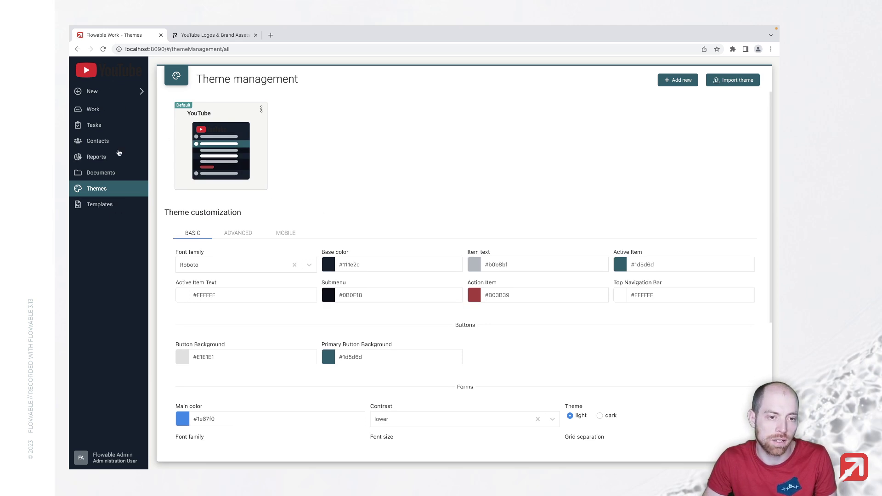
Copy the white #FFFFFF swatch from YouTube's Brandfetch colours
key(ctrl+Tab)
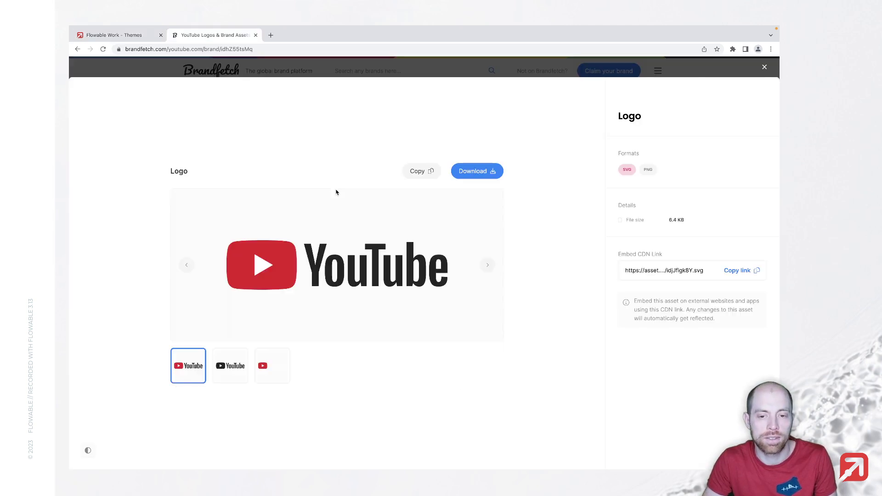
key(Escape)
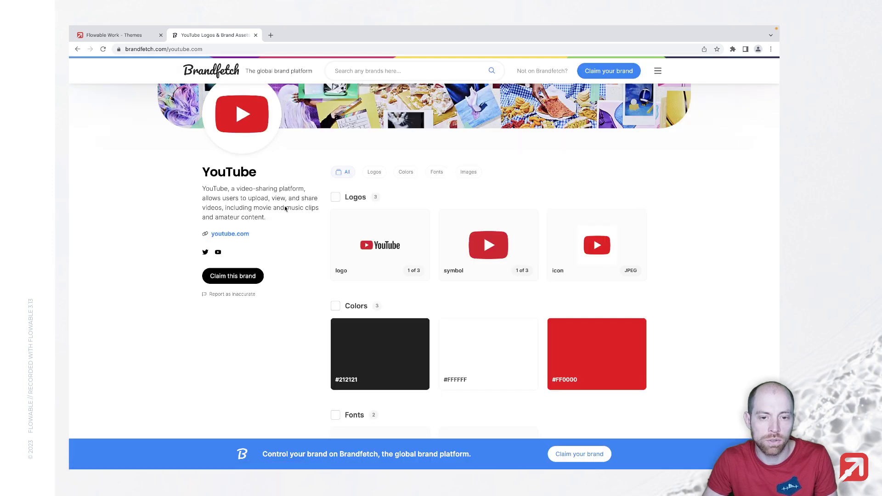
scroll(285, 209, down, 1)
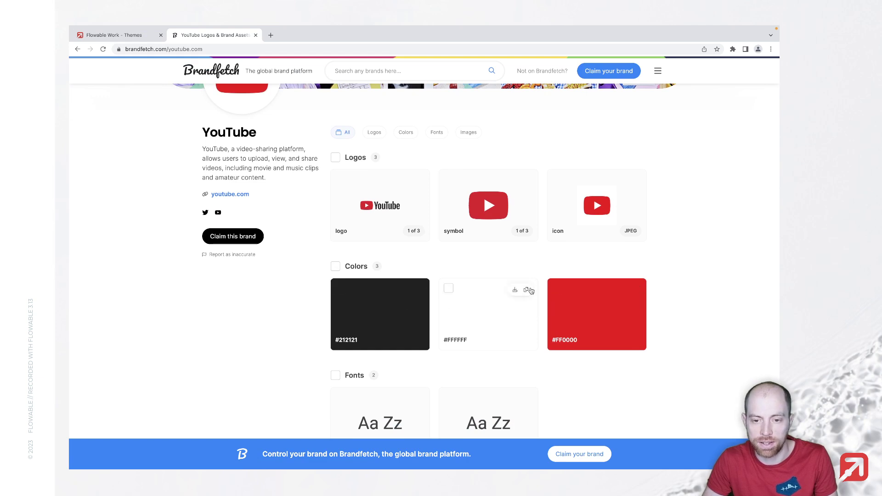
click(527, 291)
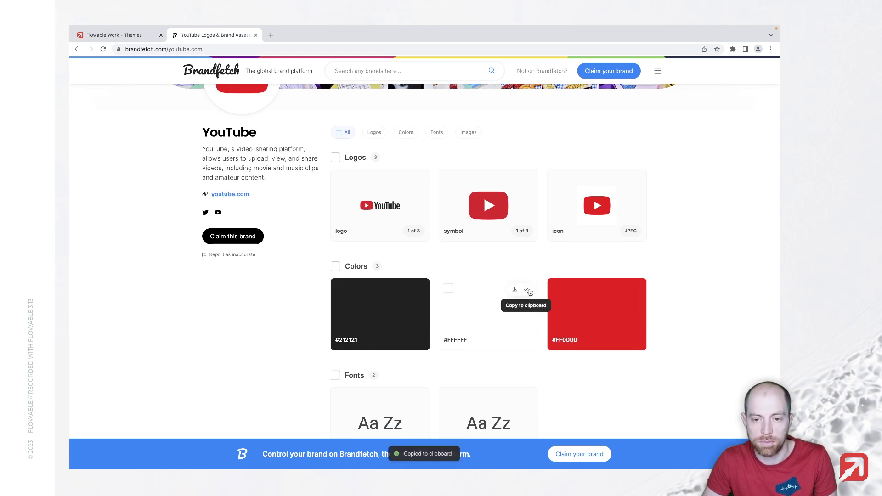
key(ctrl+shift+Tab)
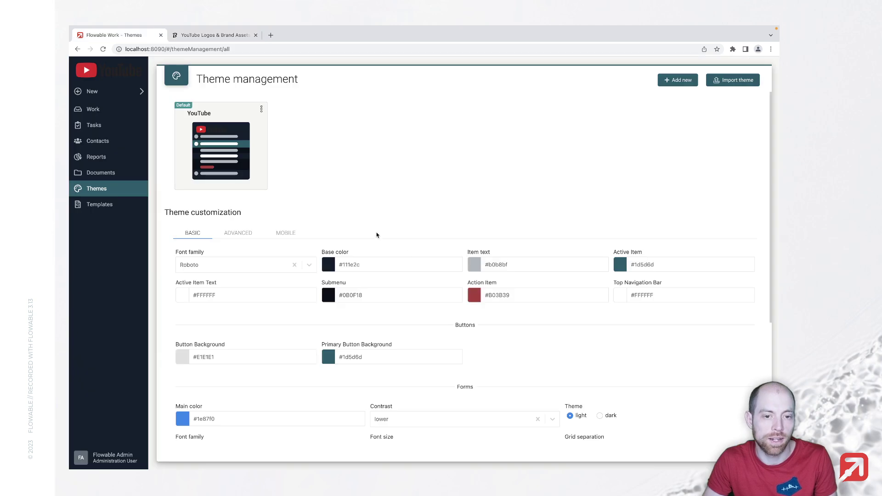
Set Base color to white #ffffff and Item text to #212121
triple_click(377, 265)
key(ctrl+v)
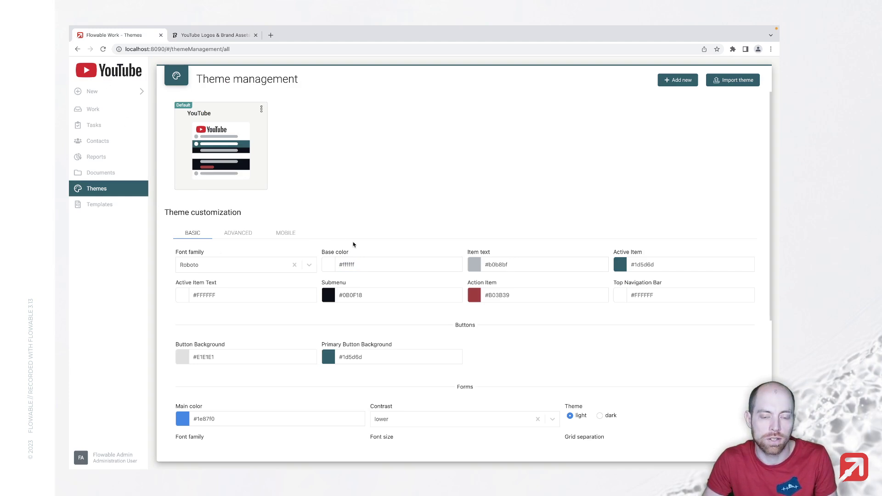
double_click(506, 265)
key(ctrl+Tab)
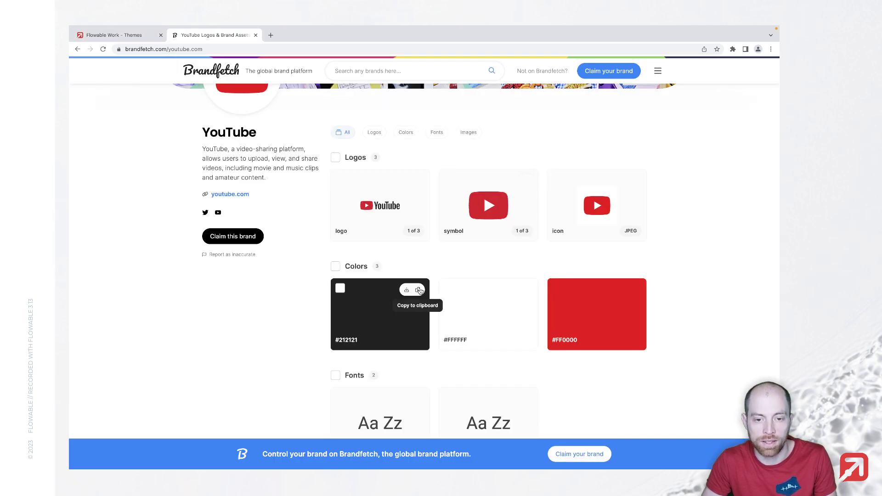
click(419, 290)
key(ctrl+shift+Tab)
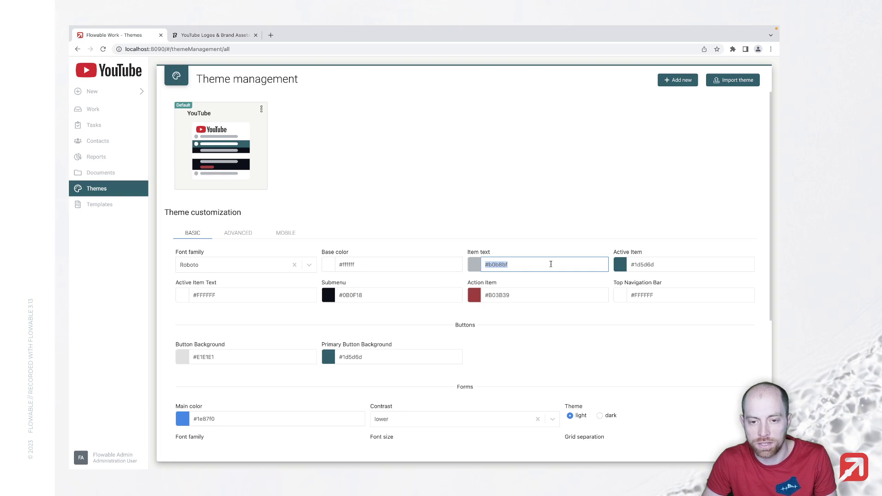
key(ctrl+v)
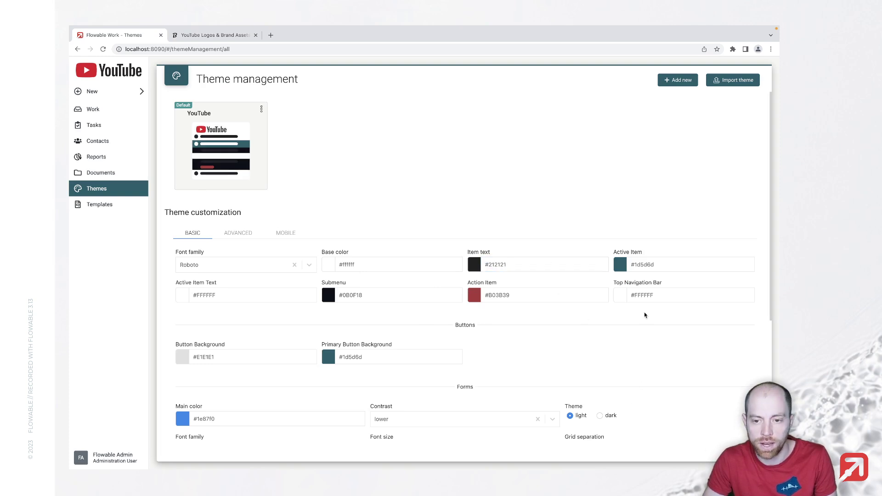
Set both Active Item and Action Item colours to red #ff0000
triple_click(644, 262)
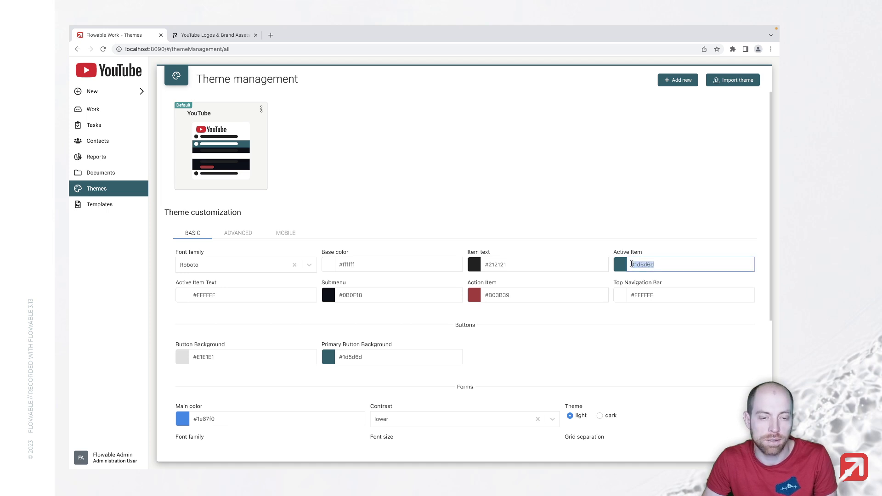
key(ctrl+Tab)
click(636, 291)
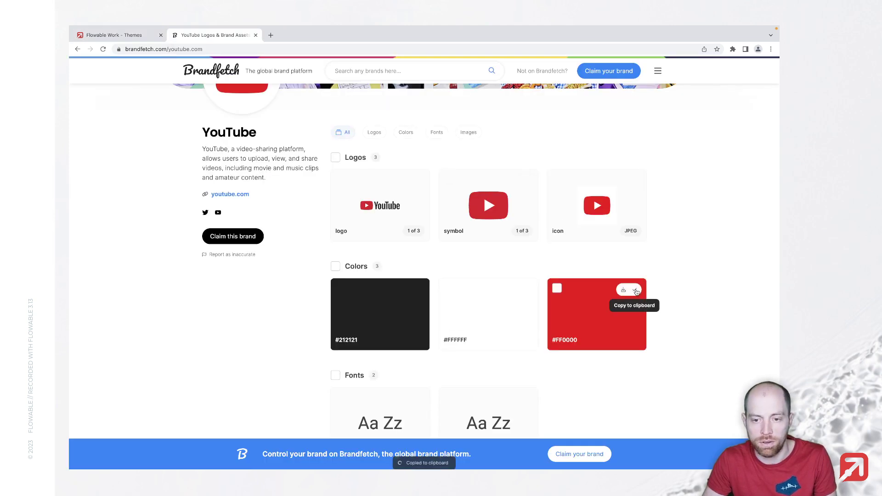
key(ctrl+Tab)
key(ctrl+v)
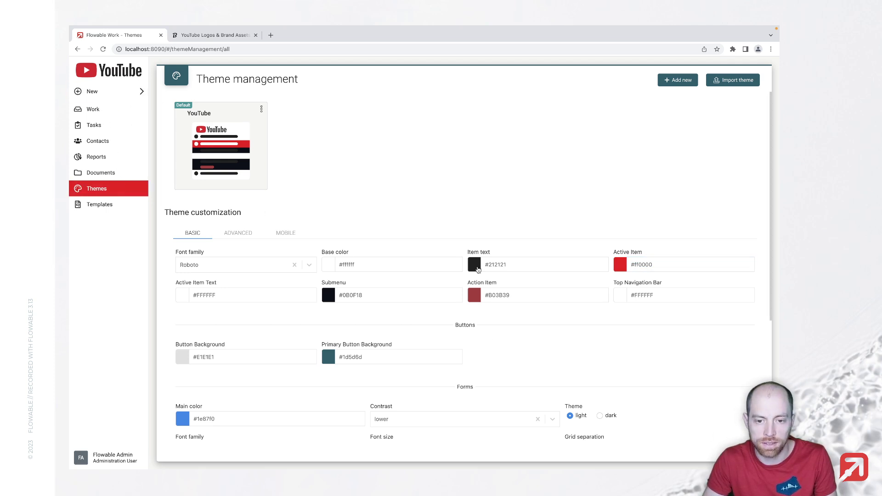
triple_click(518, 293)
key(ctrl+v)
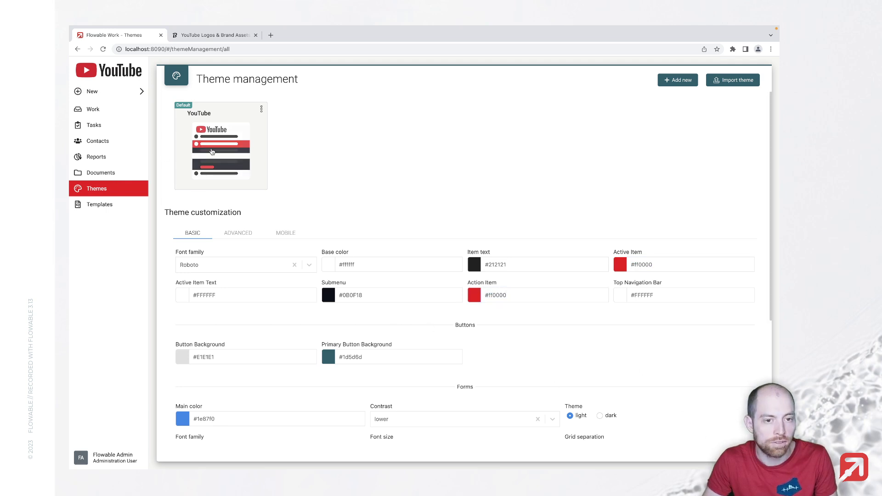
Copy the #212121 Item text colour into the Submenu colour field
double_click(519, 265)
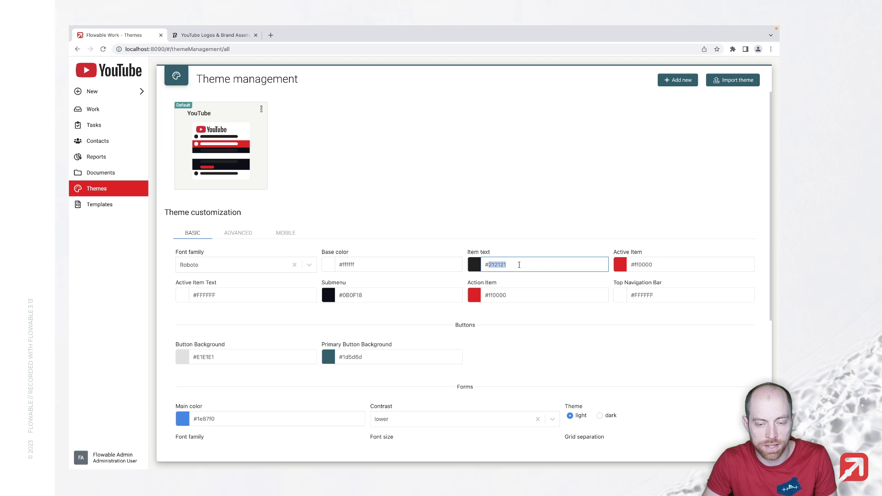
key(ctrl+c)
double_click(413, 295)
key(ctrl+v)
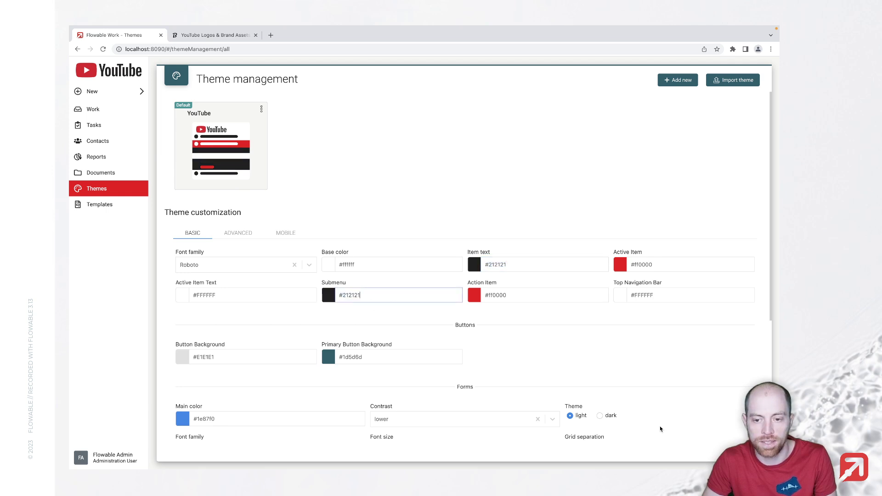
click(237, 211)
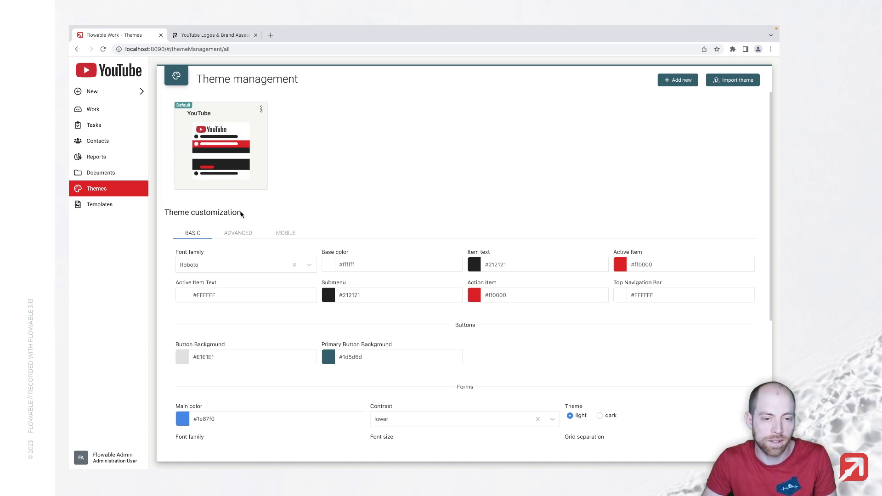
In the Advanced colours, set Submenu Text to white #ffffff
click(239, 234)
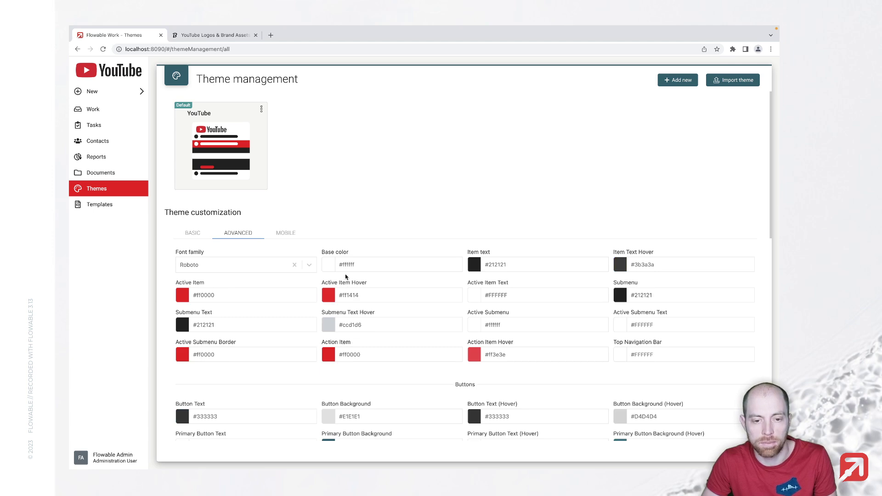
scroll(346, 273, down, 1)
scroll(342, 264, up, 1)
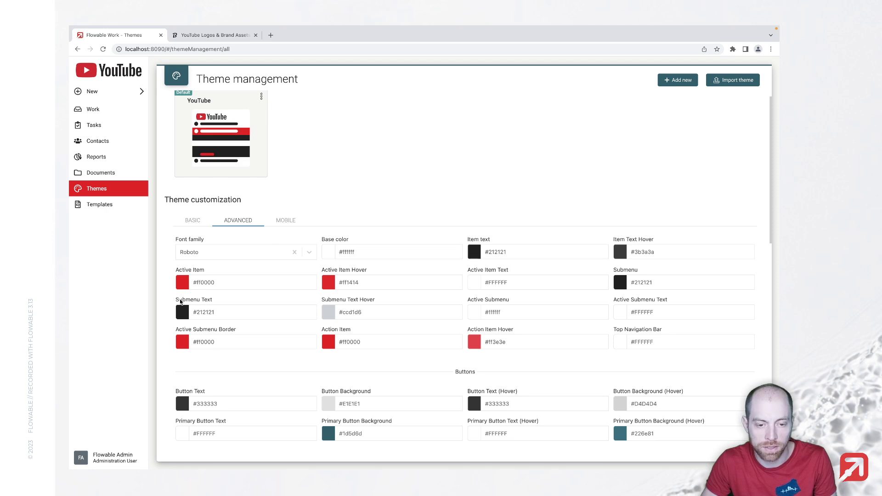
drag(177, 299, 207, 299)
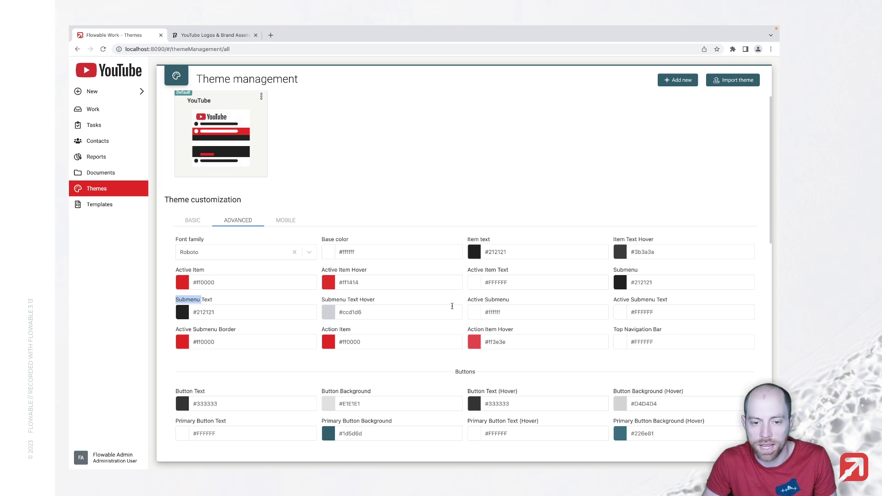
click(378, 253)
click(236, 312)
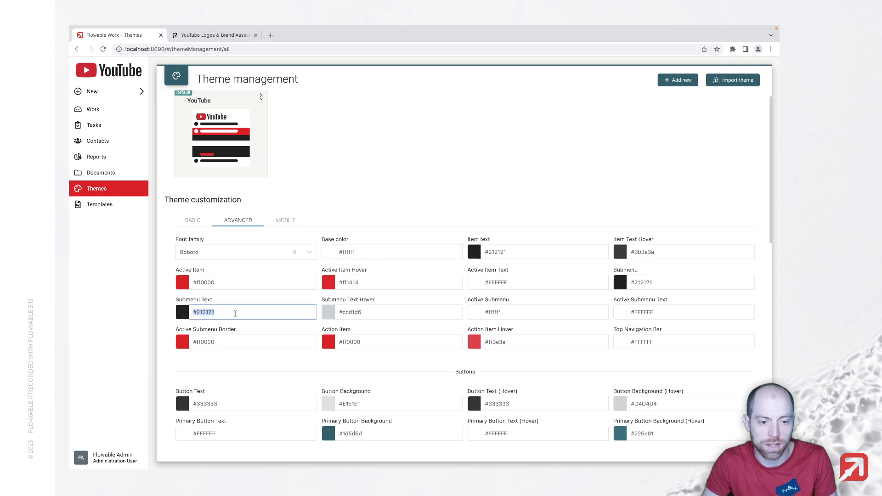
key(ctrl+v)
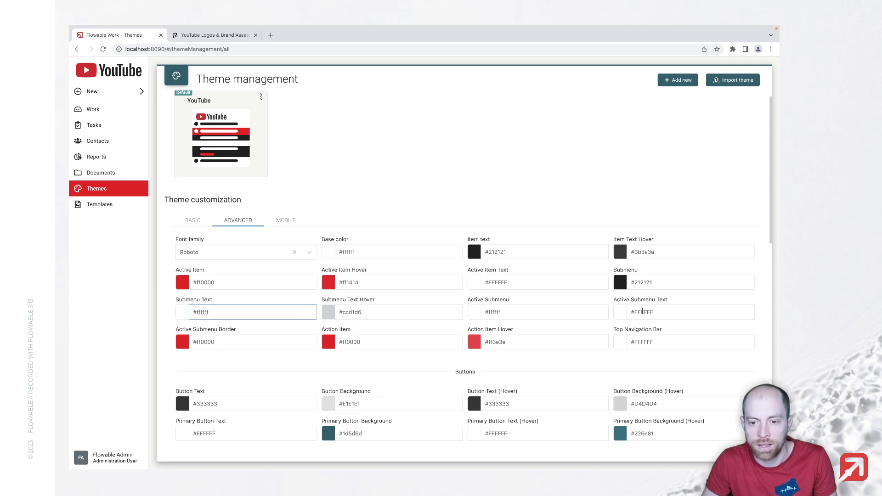
Set Active Submenu Text to #212121, copied from the Submenu colour
click(641, 283)
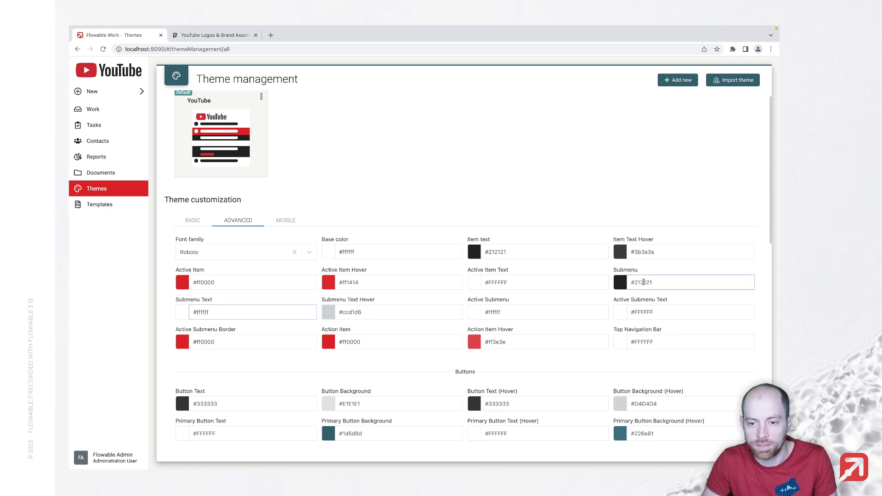
click(645, 317)
key(ctrl+v)
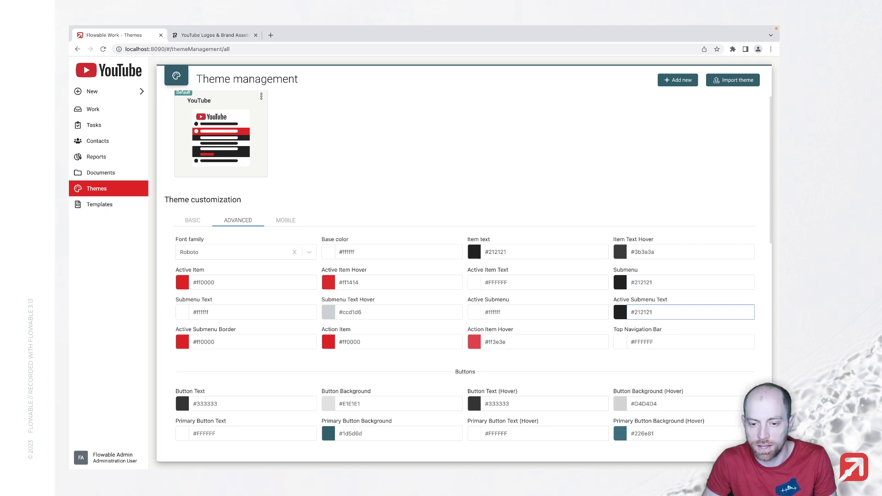
click(94, 111)
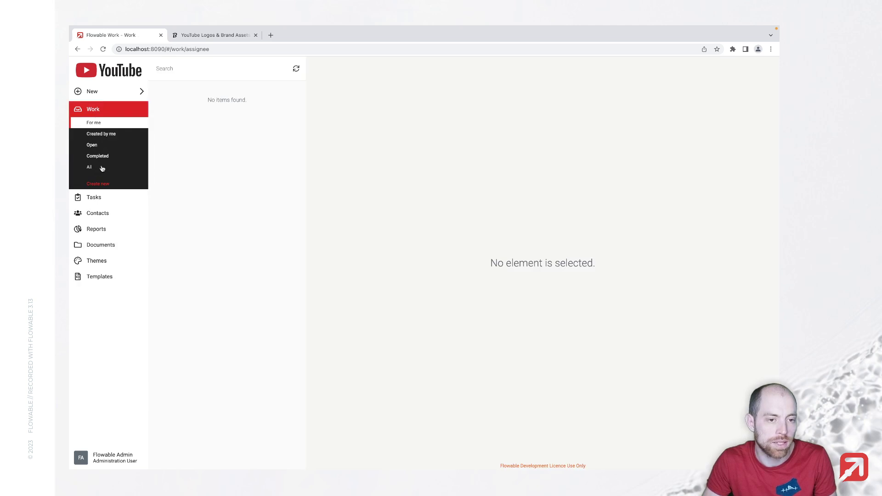
click(98, 200)
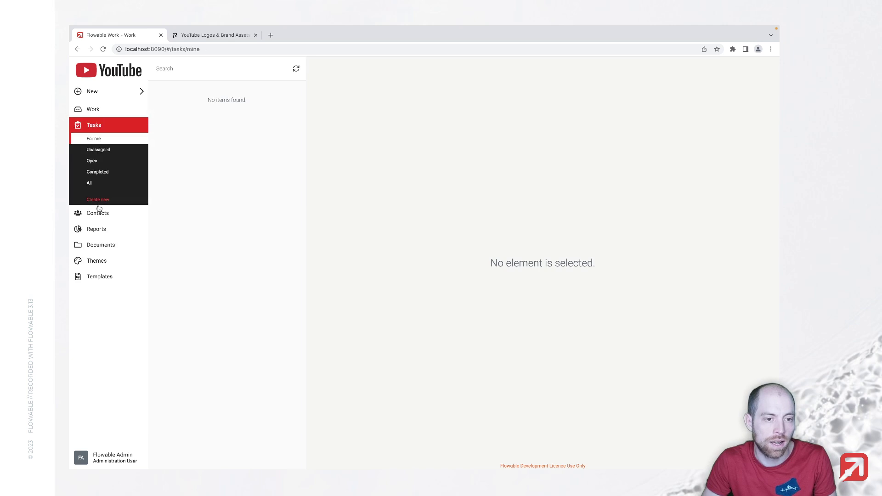
click(96, 171)
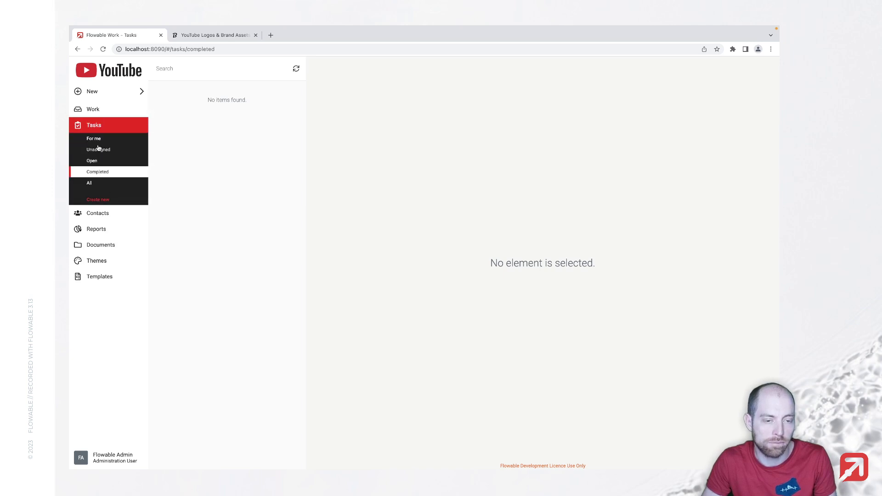
click(98, 216)
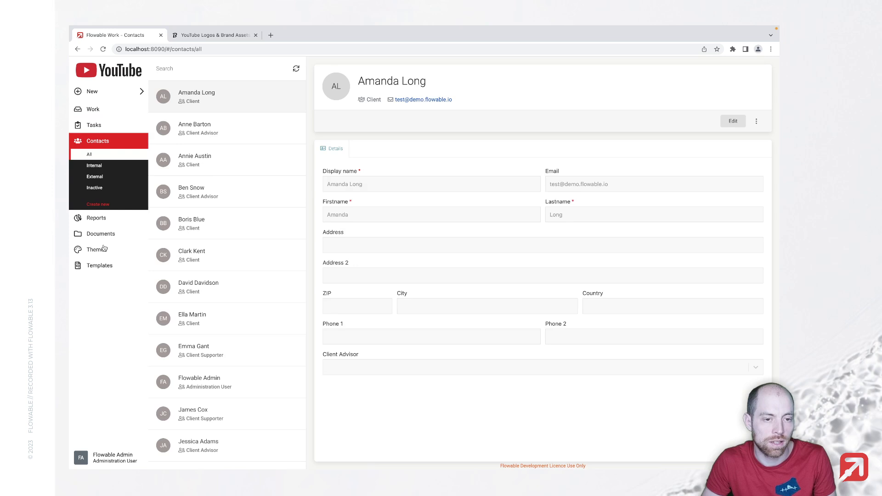
click(213, 191)
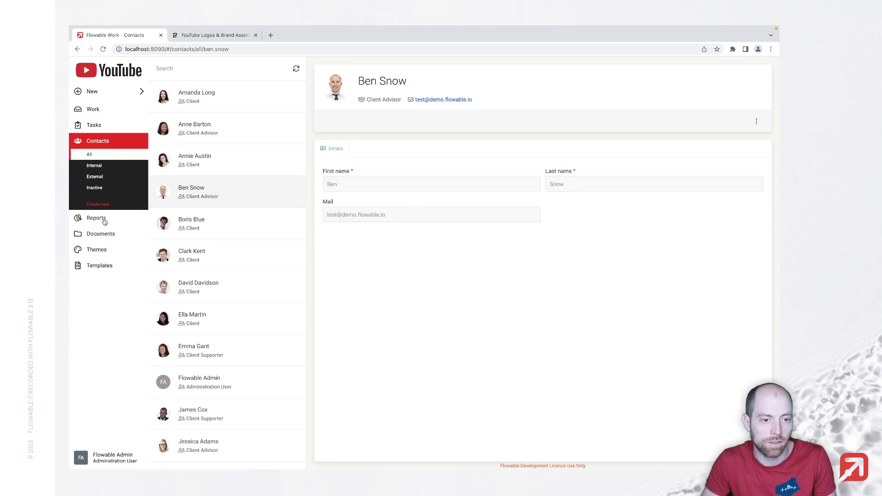
click(98, 249)
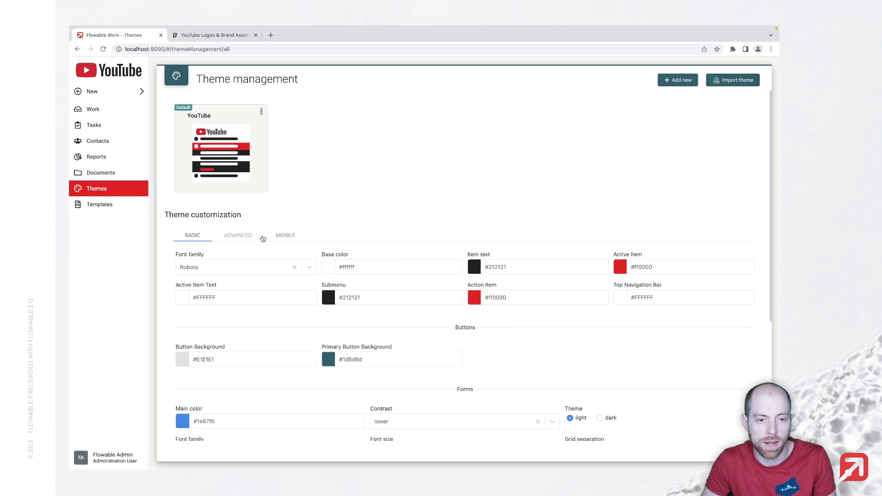
Scroll through the YouTube theme's Advanced settings down to the logo URLs and back up
click(246, 235)
scroll(384, 281, down, 5)
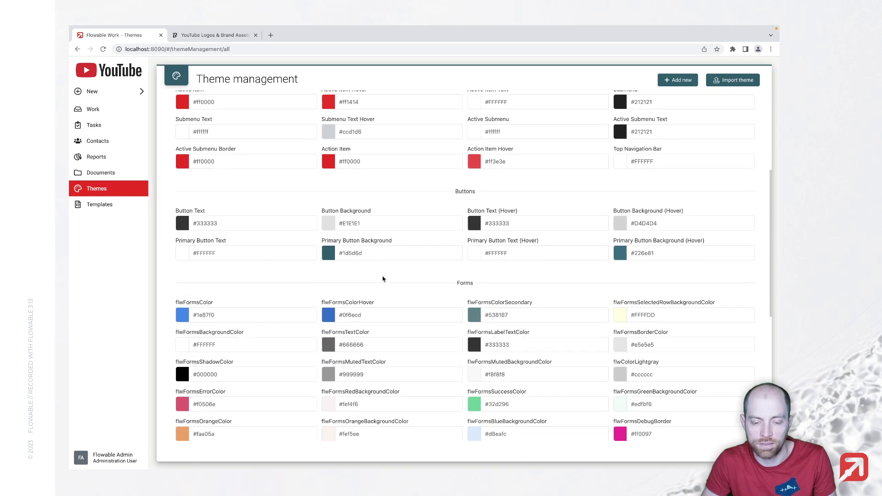
scroll(383, 279, down, 6)
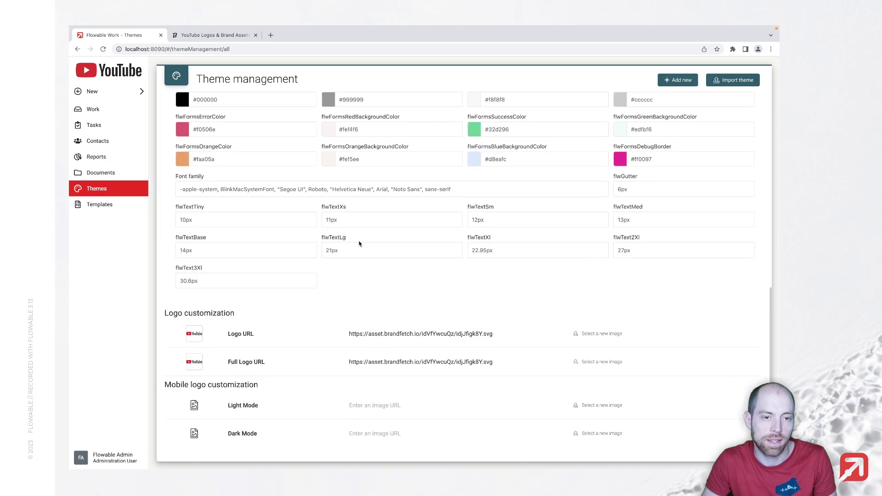
scroll(360, 244, up, 1)
scroll(360, 243, down, 1)
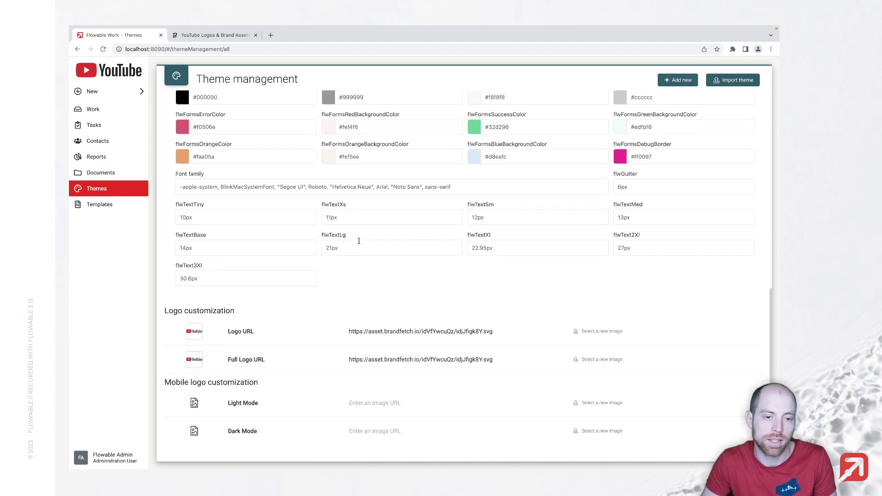
scroll(358, 241, down, 1)
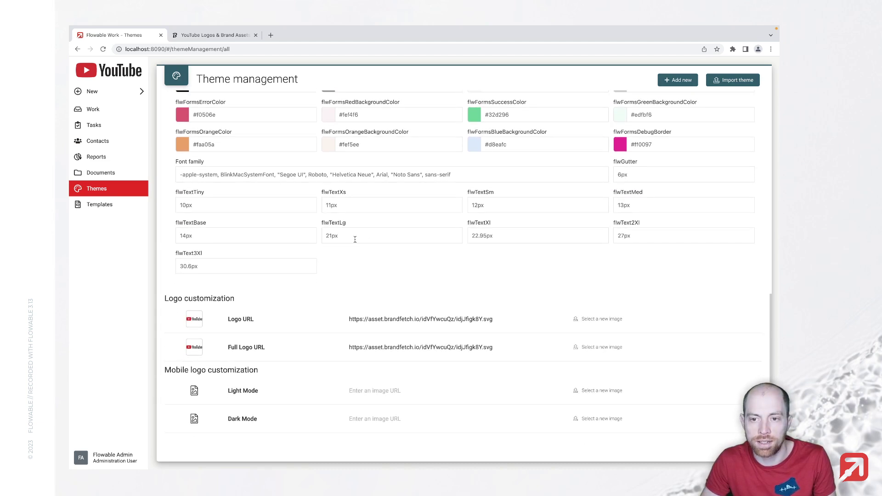
scroll(355, 239, up, 10)
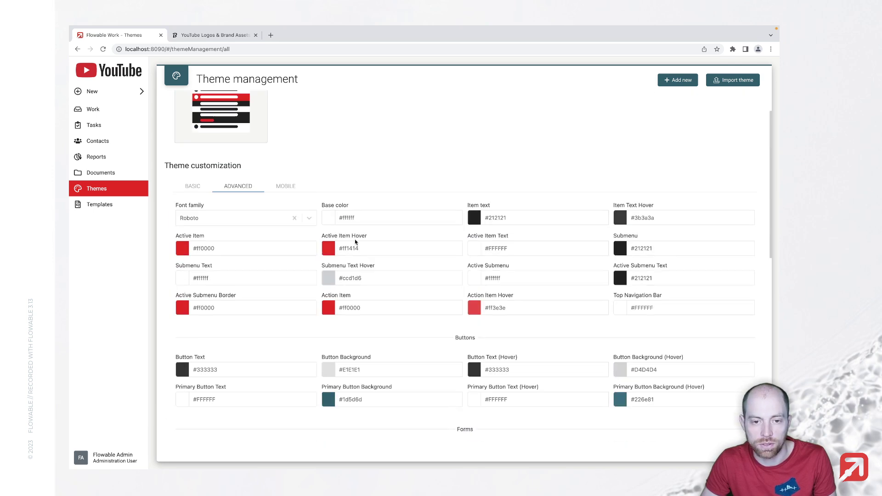
scroll(355, 242, up, 1)
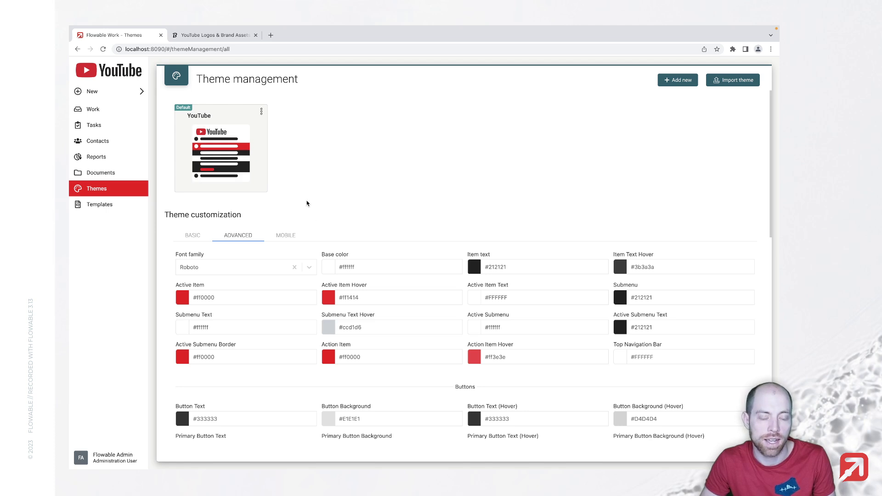
Open User settings from the profile menu and show the Theme section offering YouTube
click(124, 459)
click(112, 428)
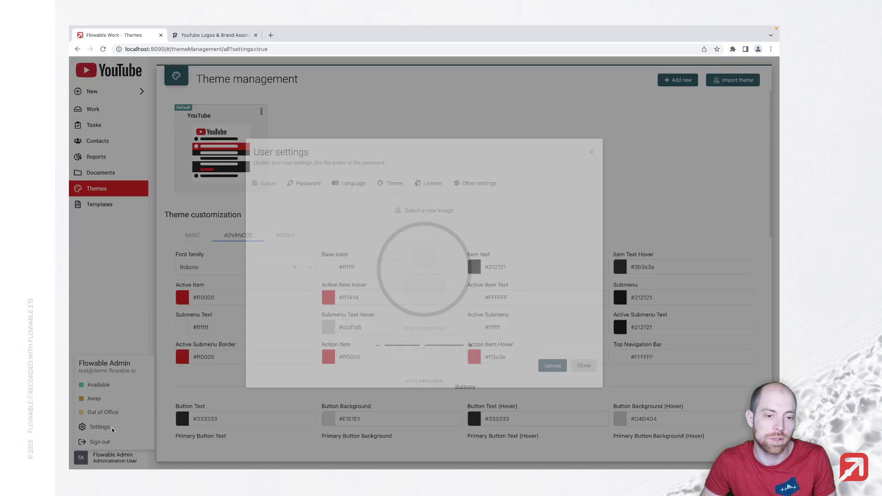
click(398, 186)
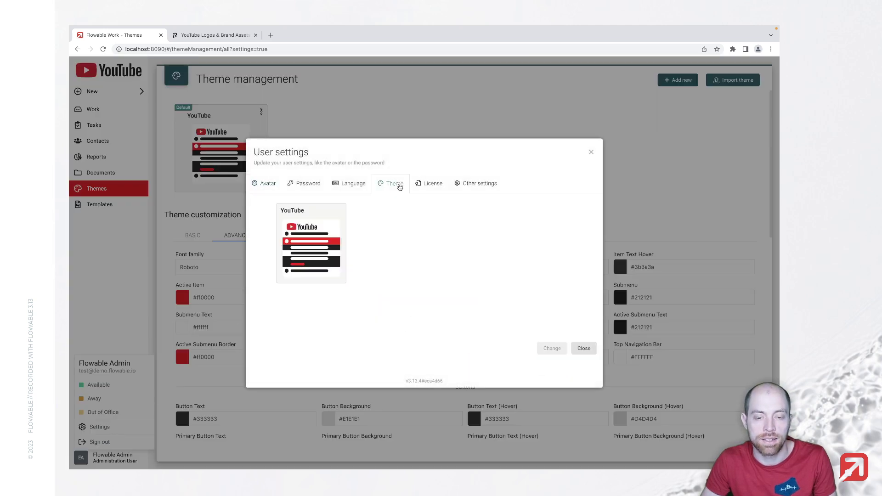